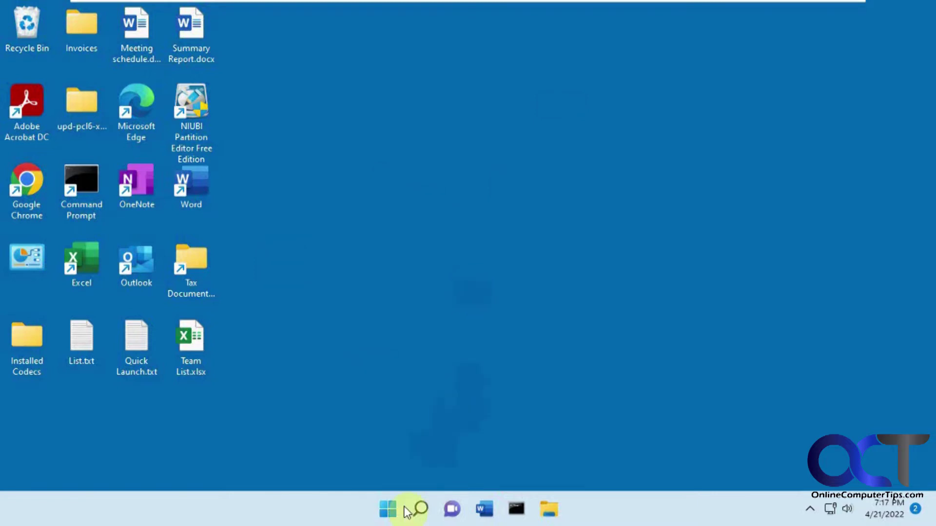
Step: Launch Disk Management from Windows search and initialize the new Disk 1 as GPT
left_click(420, 510)
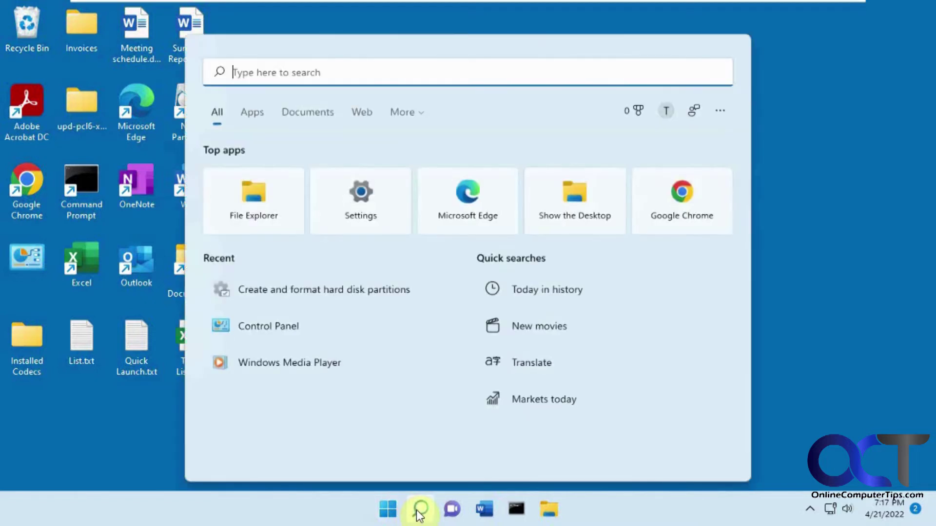
left_click(365, 298)
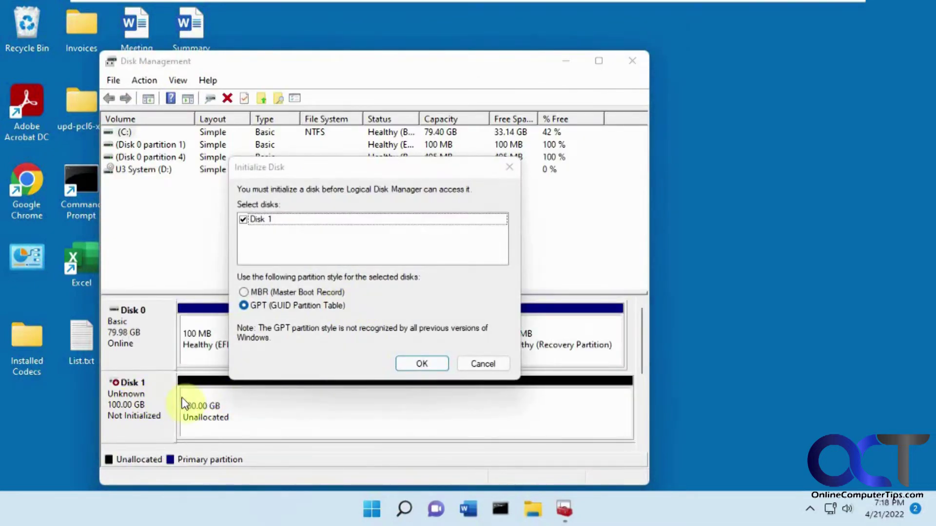
left_click(421, 364)
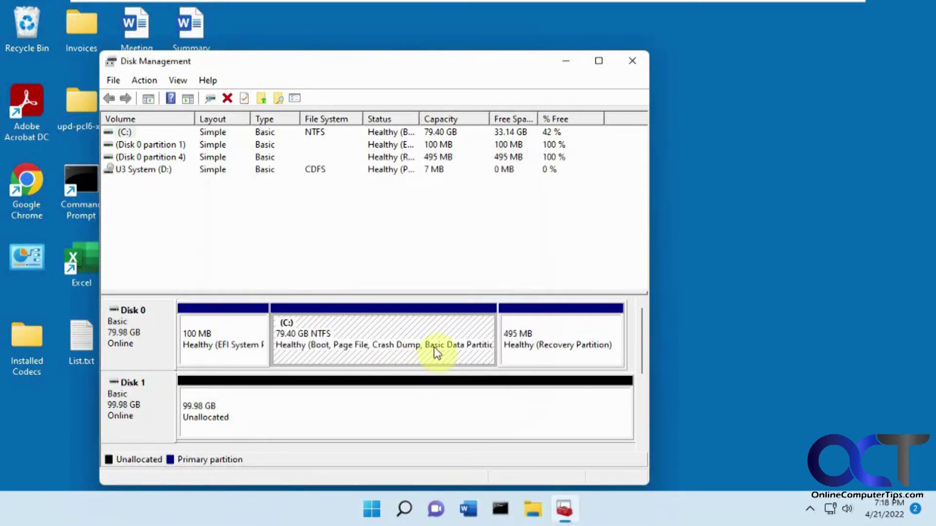
Step: Check the options for Disk 1's 99.98 GB unallocated space without running any, then close Disk Management
left_click_drag(477, 64, 561, 23)
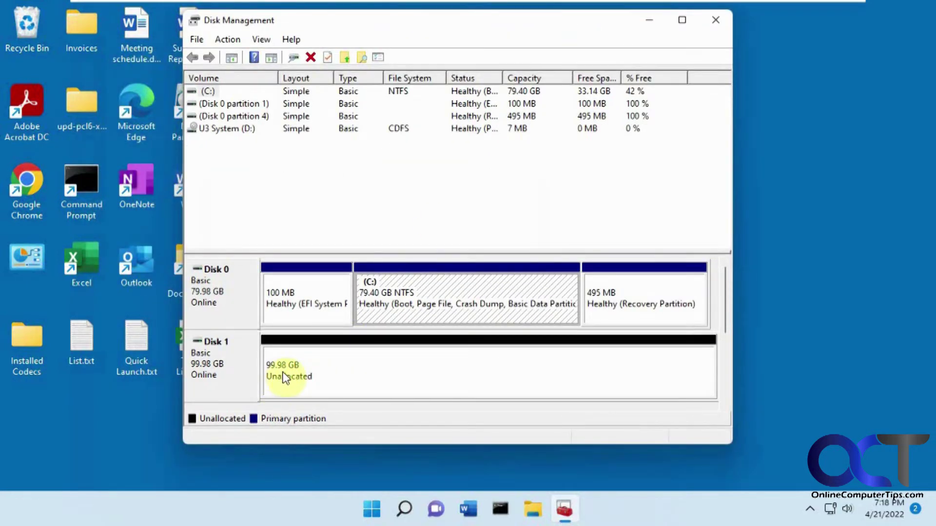
right_click(309, 379)
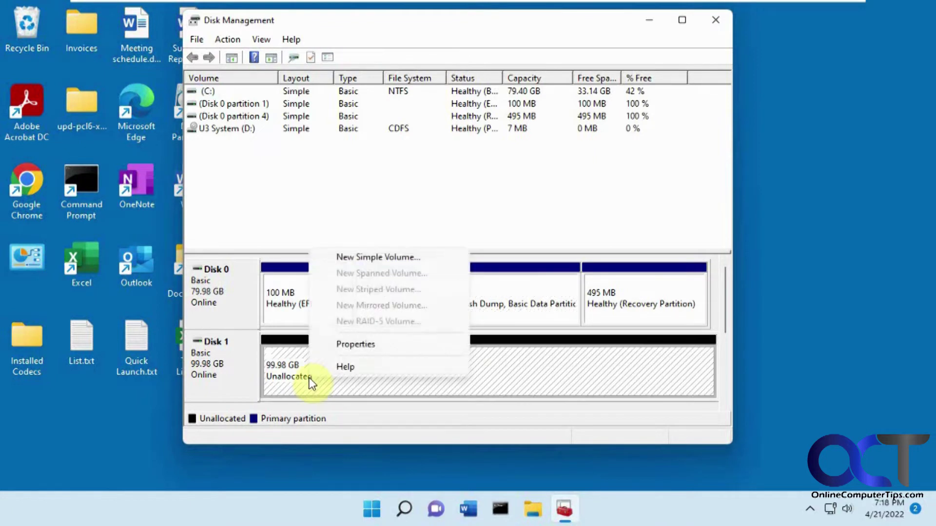
left_click(562, 390)
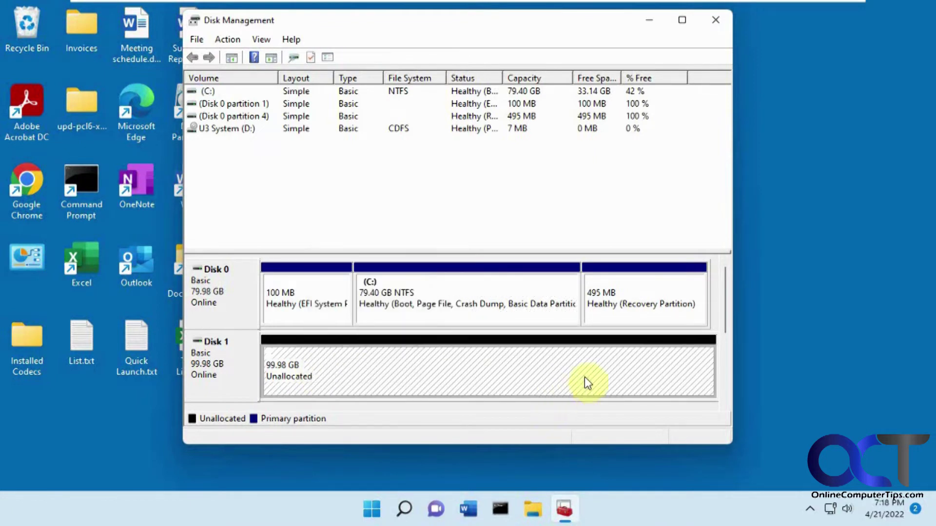
left_click(715, 19)
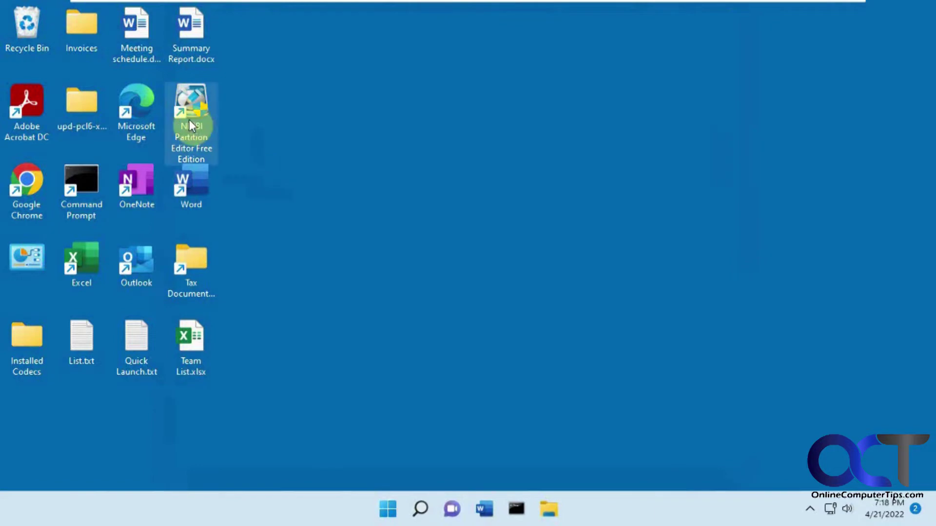
Step: Launch NIUBI Partition Editor from its desktop icon, allowing it through User Account Control
double_click(201, 124)
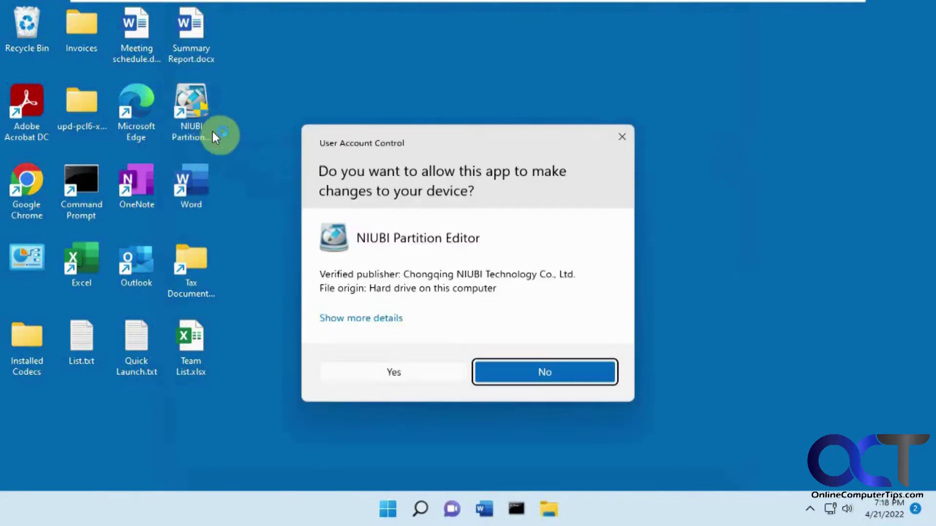
left_click(396, 374)
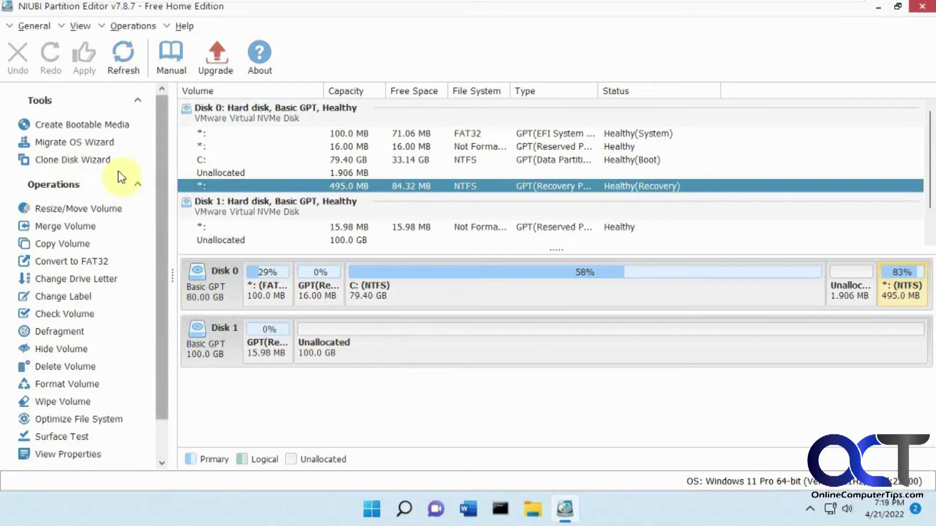
Step: Clone Disk 0 to Disk 1, wiping Disk 1 and keeping C: at 79.40 GB plus 20.00 GB unallocated
left_click(97, 162)
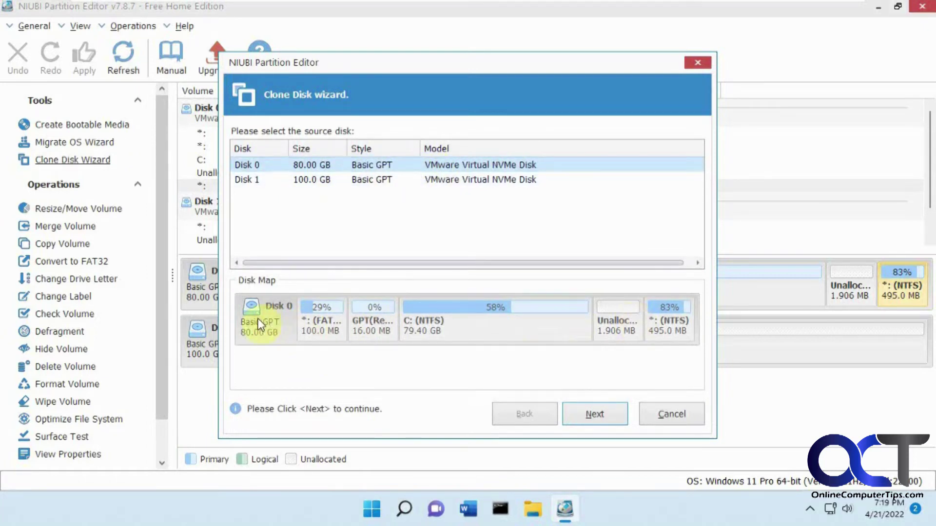
left_click(590, 413)
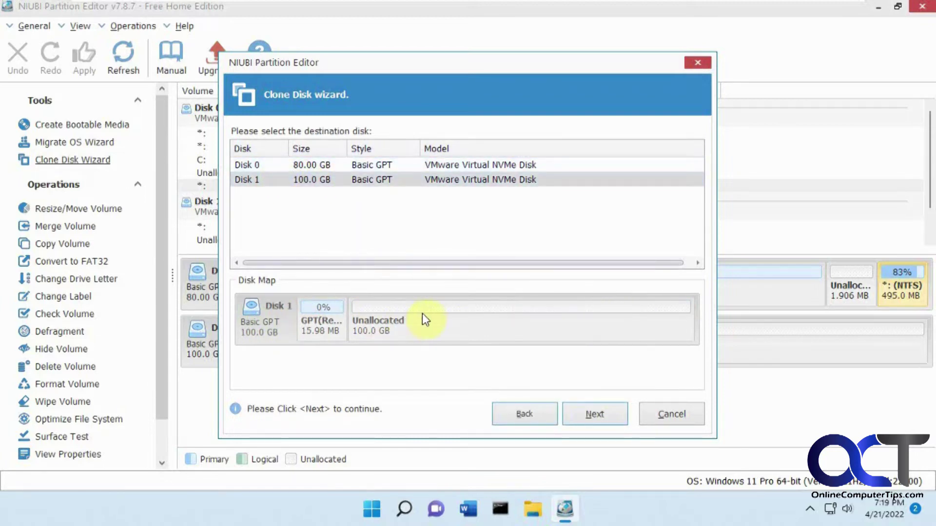
left_click(592, 415)
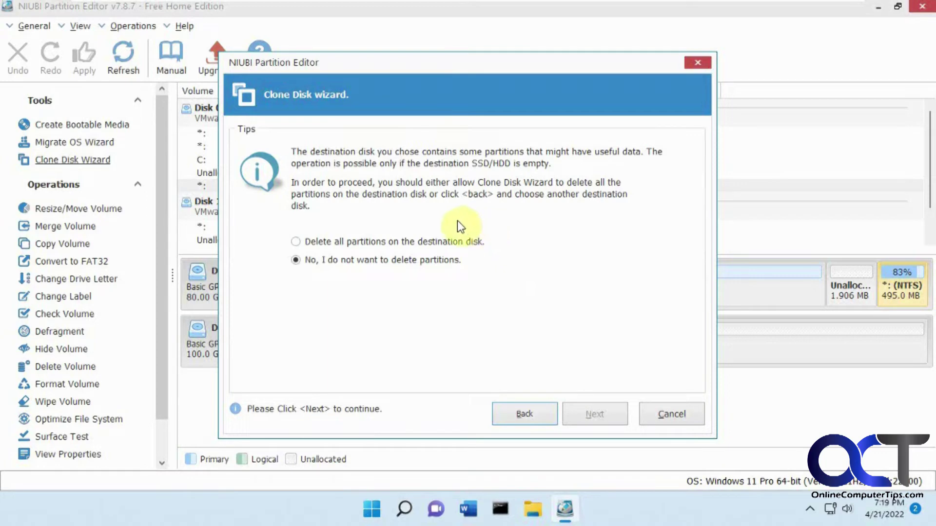
left_click(378, 243)
left_click(596, 415)
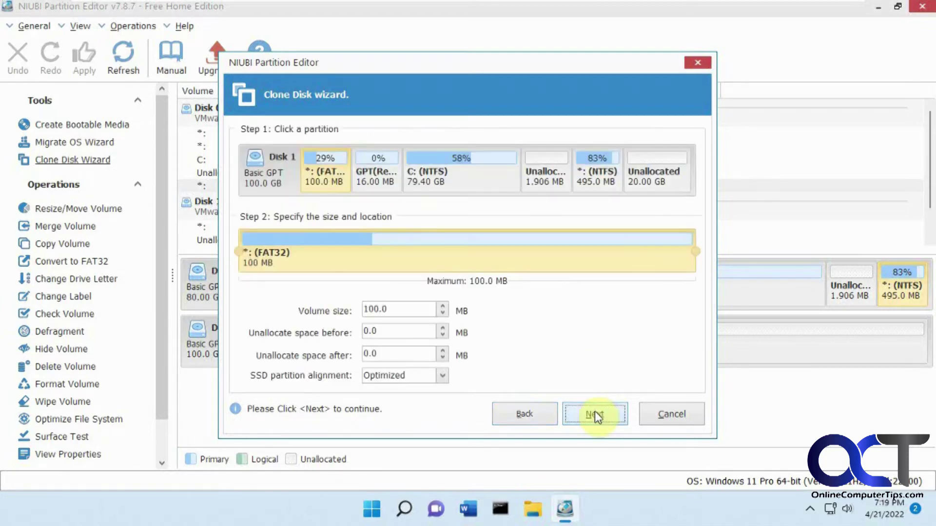
left_click(471, 177)
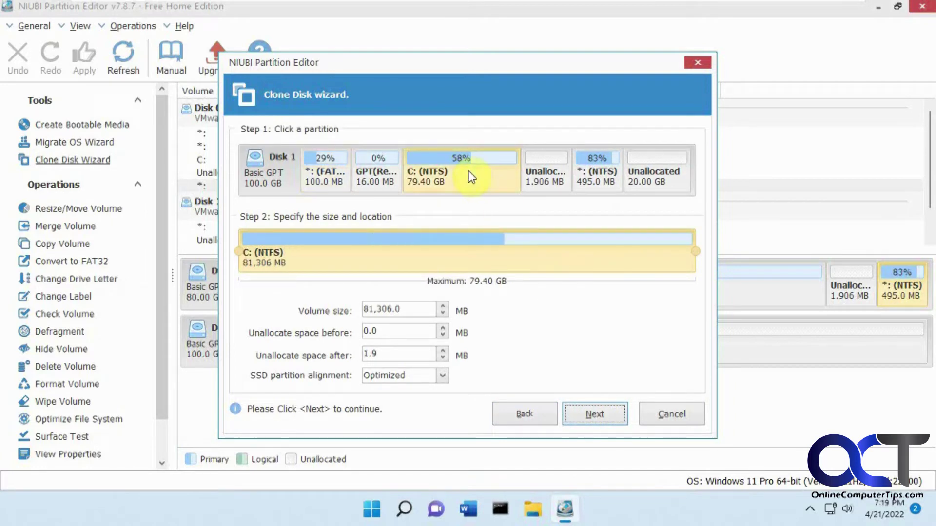
left_click(601, 416)
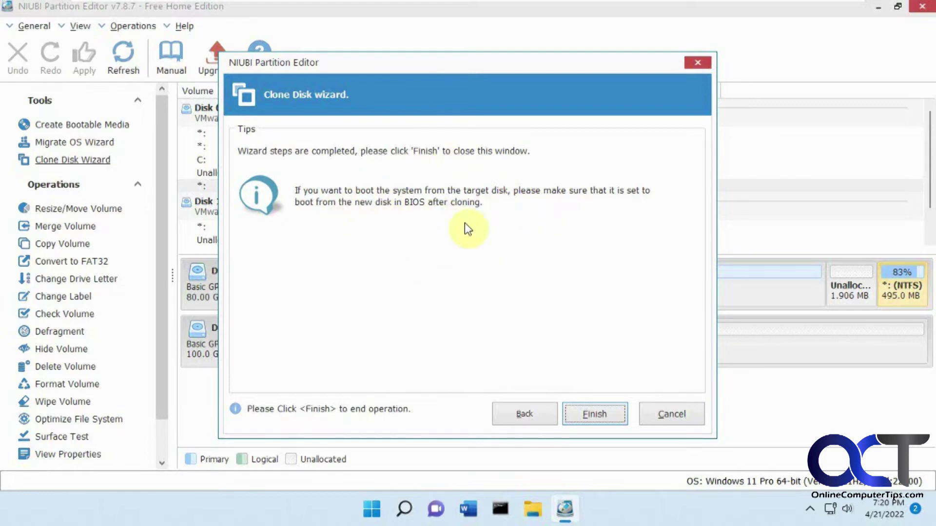
left_click(596, 414)
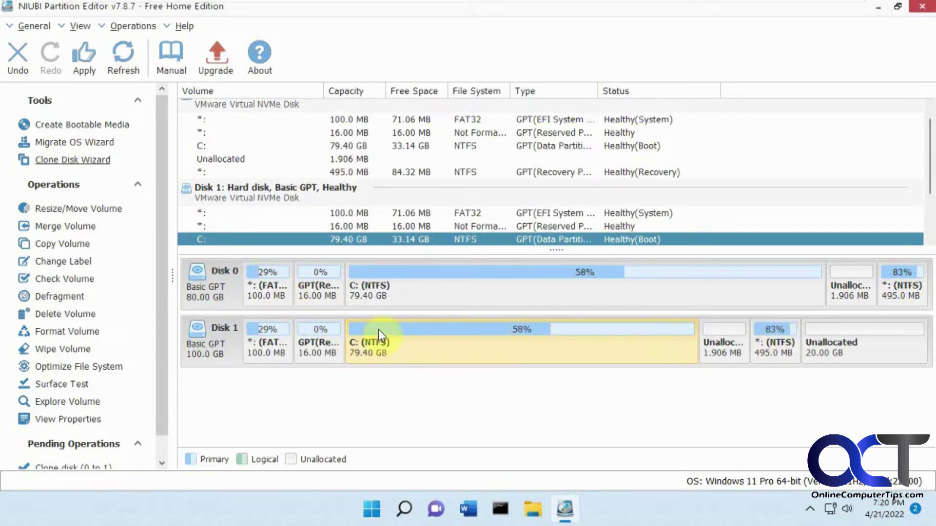
Step: Apply the pending clone of Disk 0 to Disk 1 and acknowledge its successful completion
left_click(84, 59)
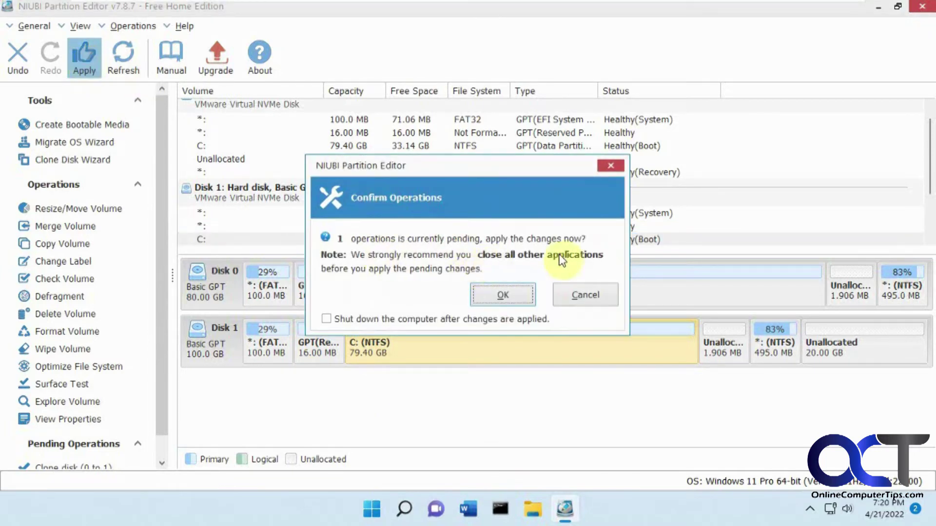
left_click(511, 293)
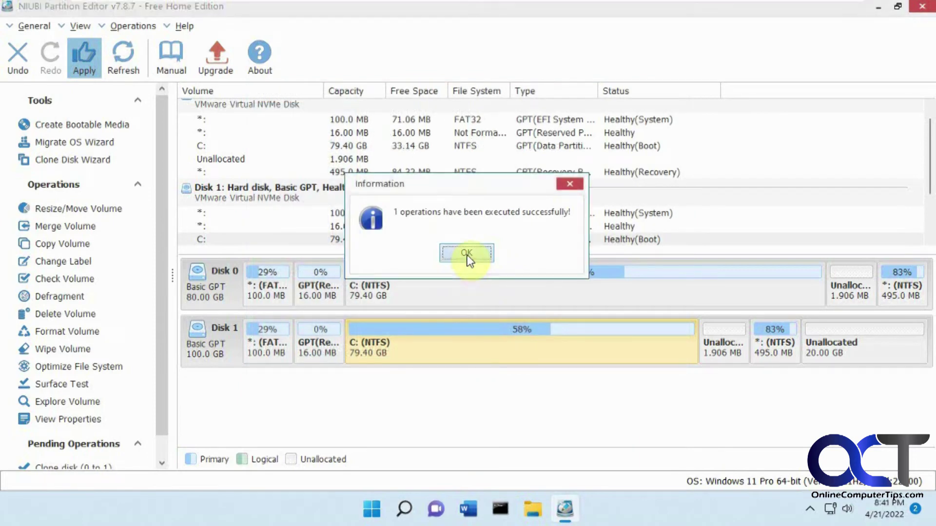
left_click(468, 255)
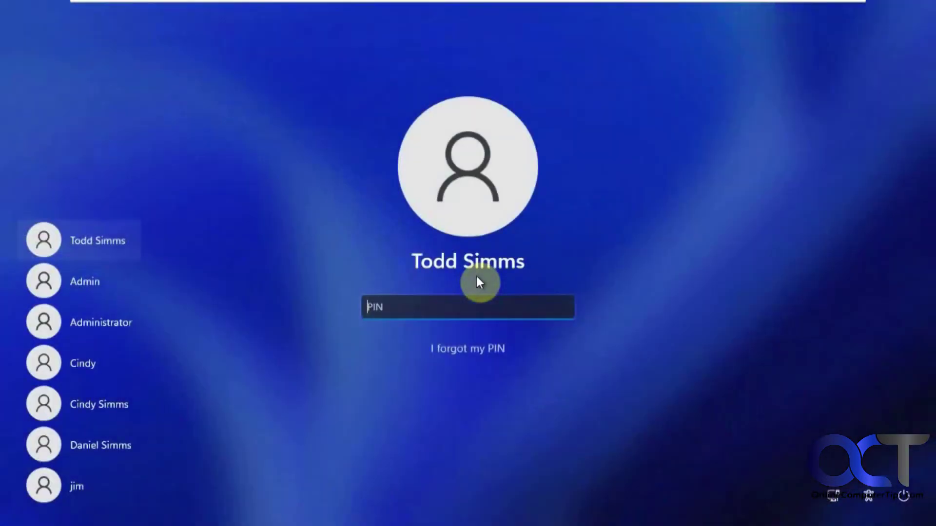
Step: Sign in with the account PIN and open Local Disk (C:) in File Explorer
type("1234")
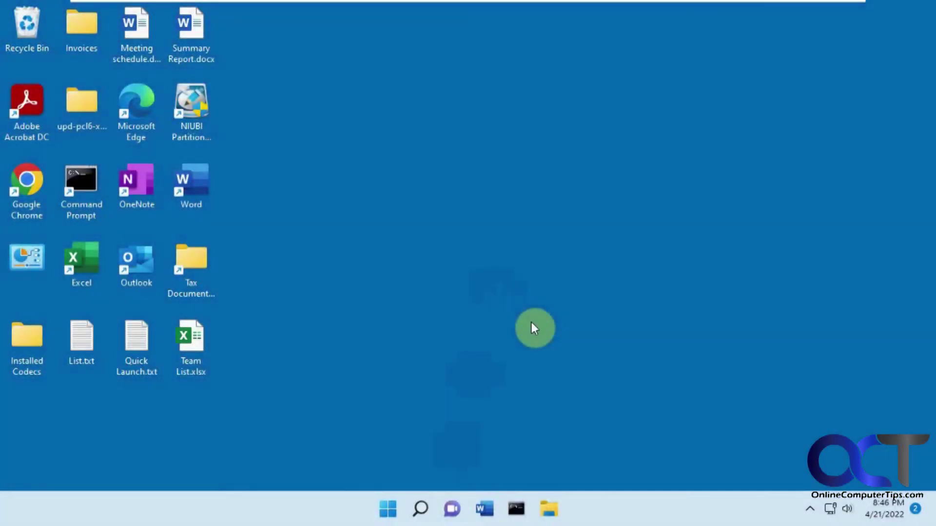
left_click(550, 509)
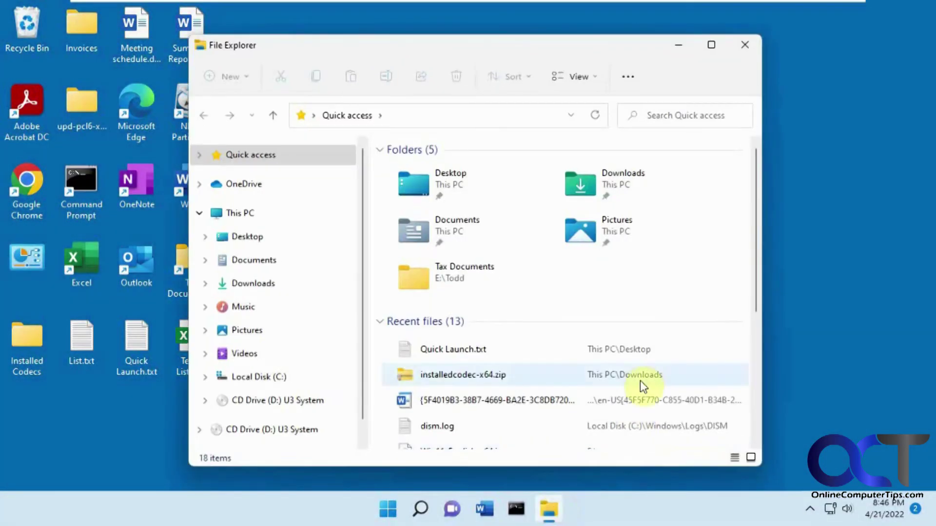
left_click(250, 212)
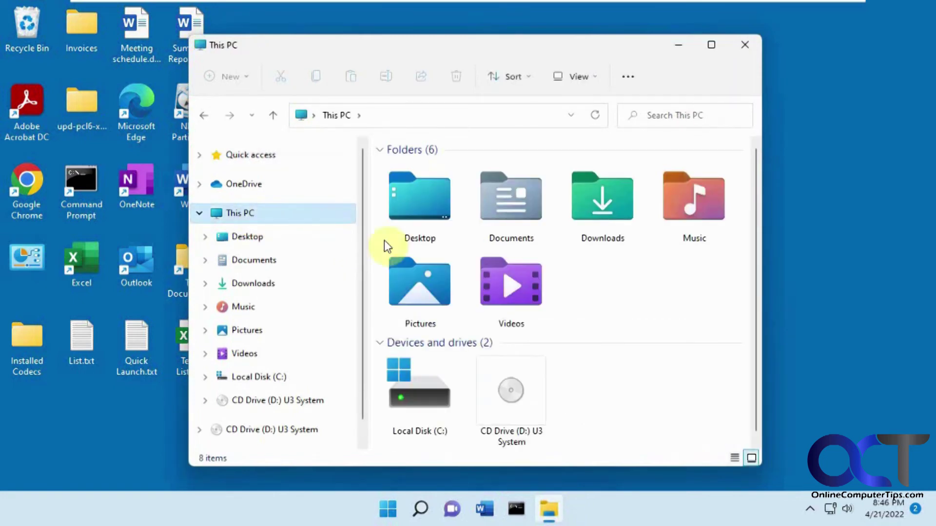
mouse_move(421, 385)
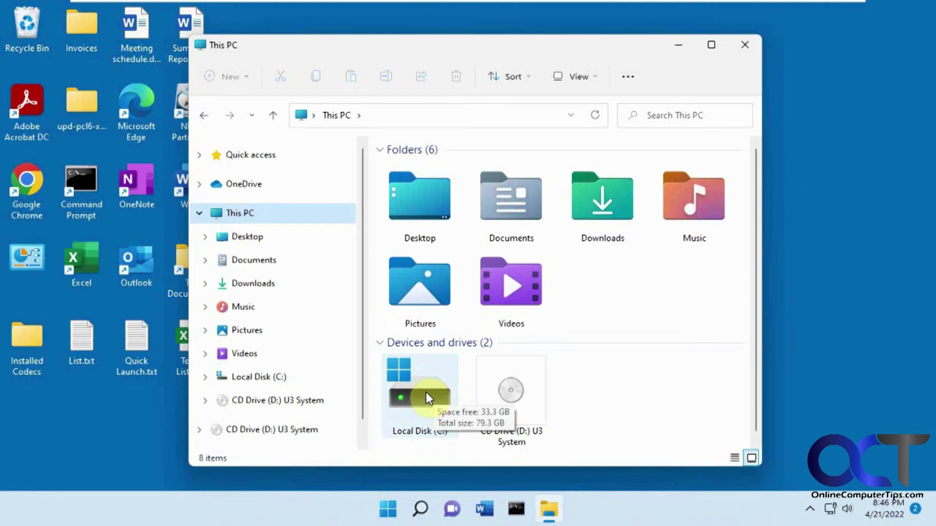
double_click(425, 394)
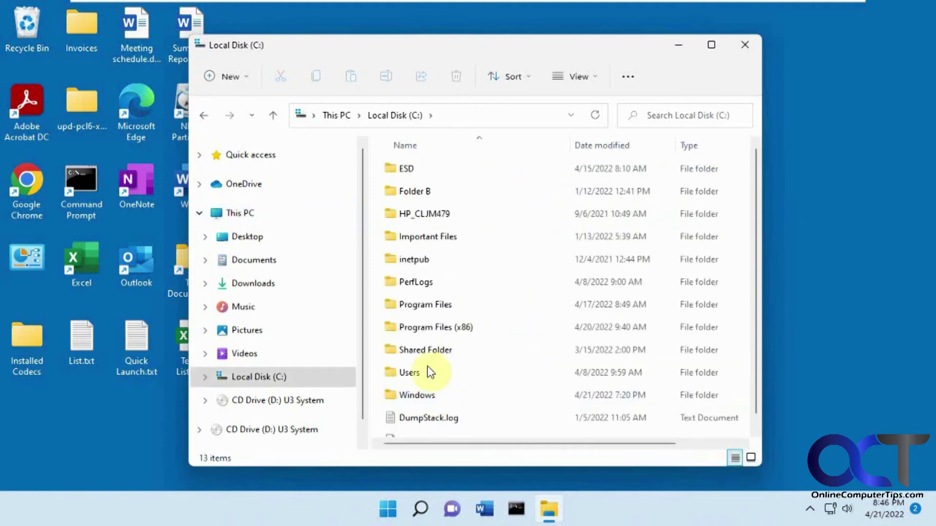
Step: Check that Local Disk (C:) properties show 79.3 GB capacity, then close the dialog and File Explorer
right_click(276, 378)
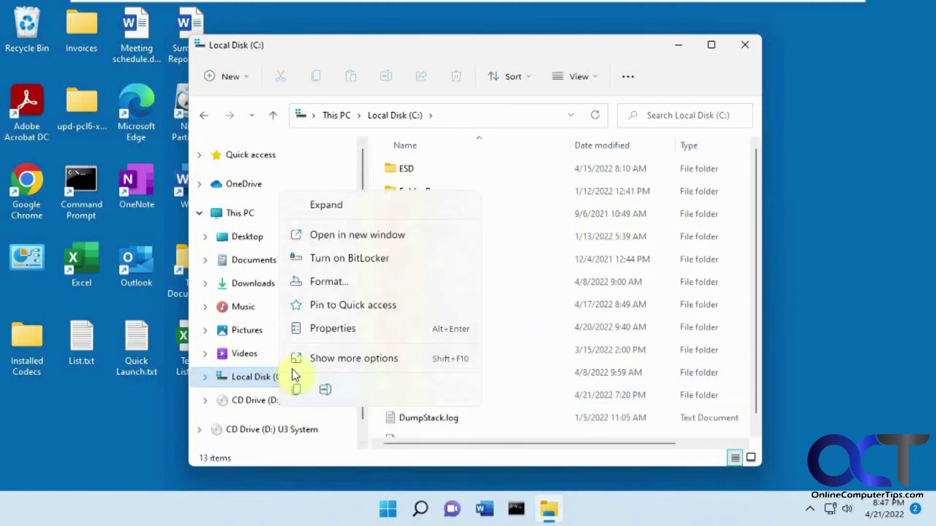
left_click(326, 334)
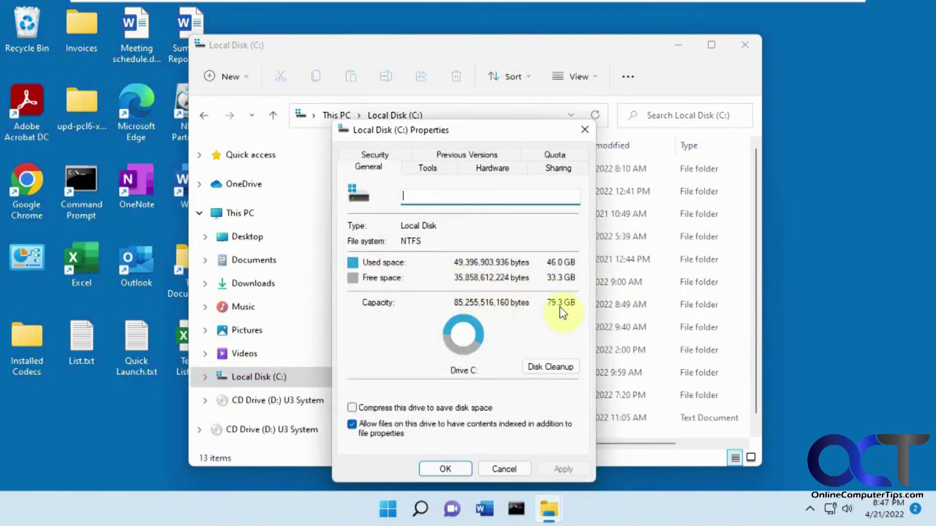
left_click(505, 469)
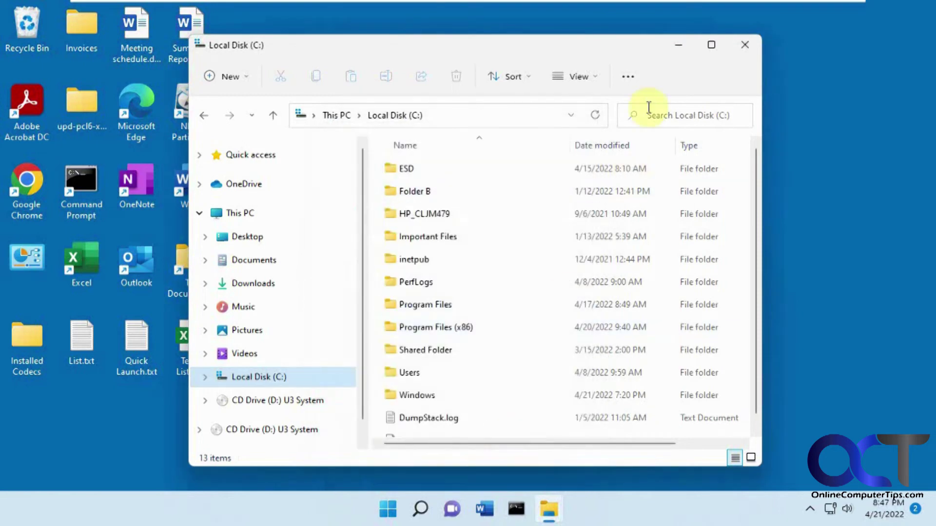
left_click(746, 49)
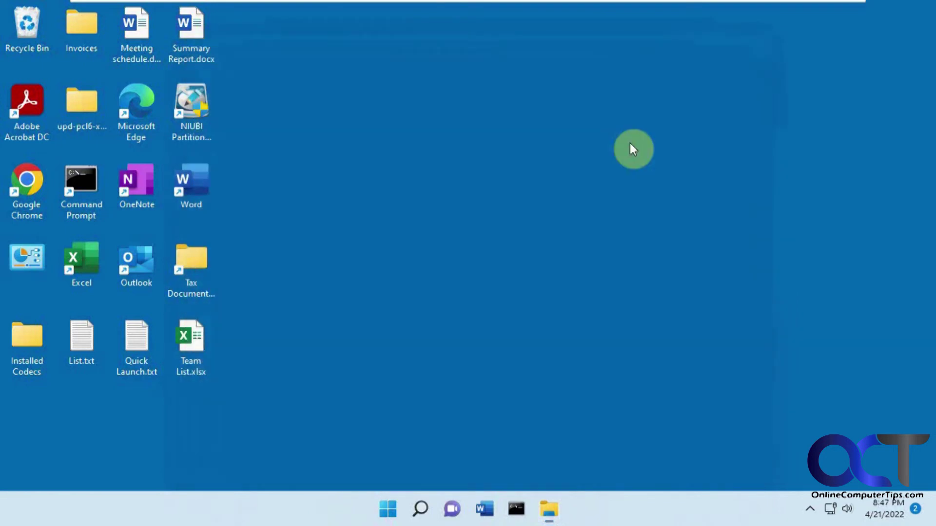
left_click(420, 509)
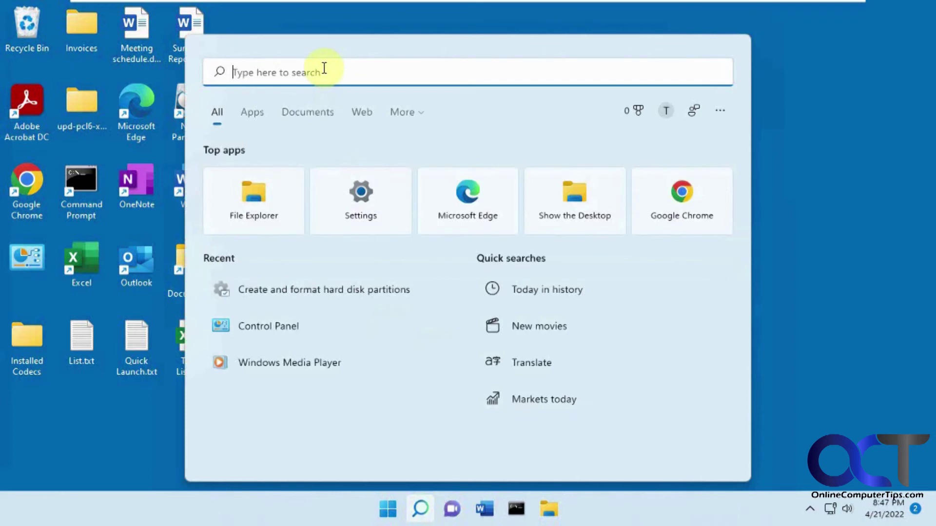
Step: Confirm in Disk Management that the 79.40 GB C: cannot be extended past the 495 MB partition
left_click(341, 291)
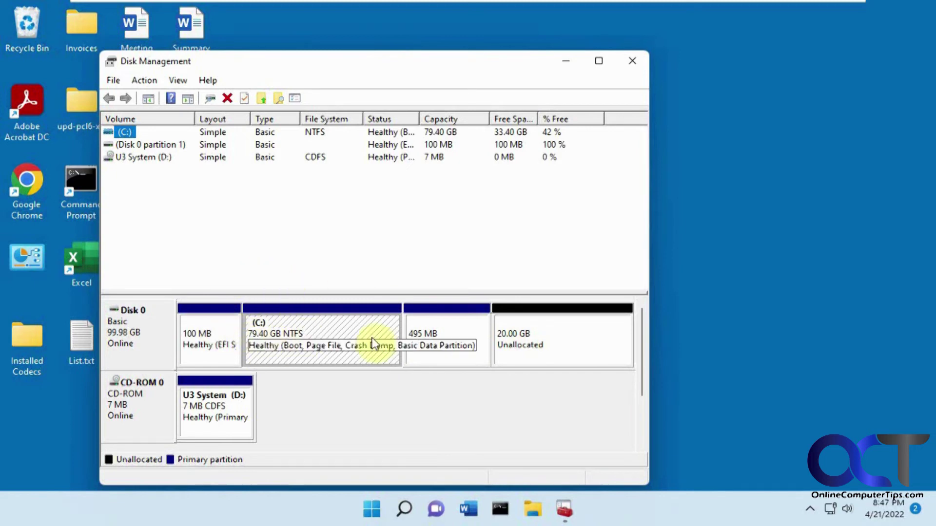
right_click(344, 332)
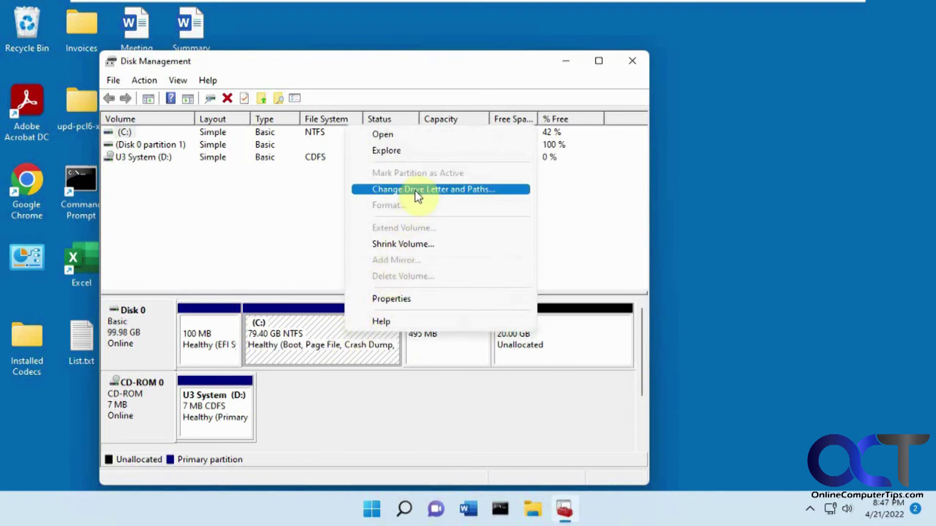
left_click(329, 347)
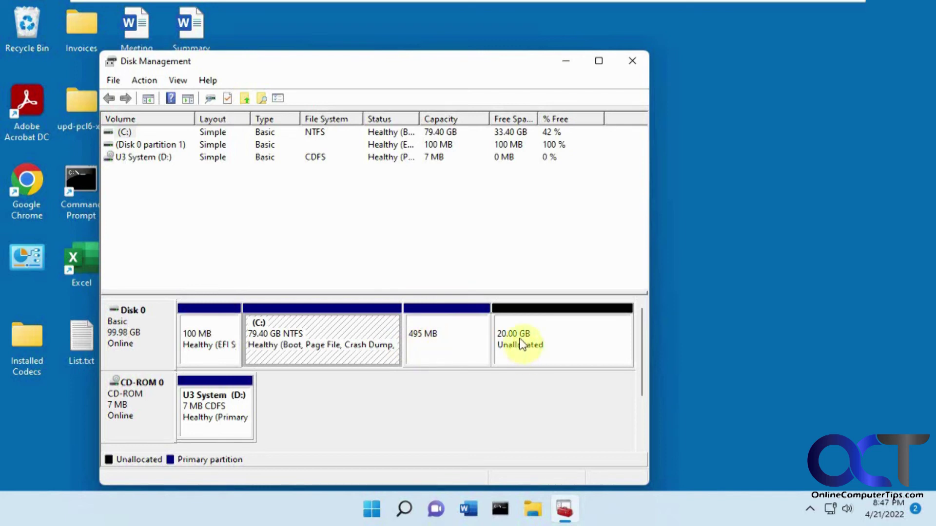
left_click(635, 63)
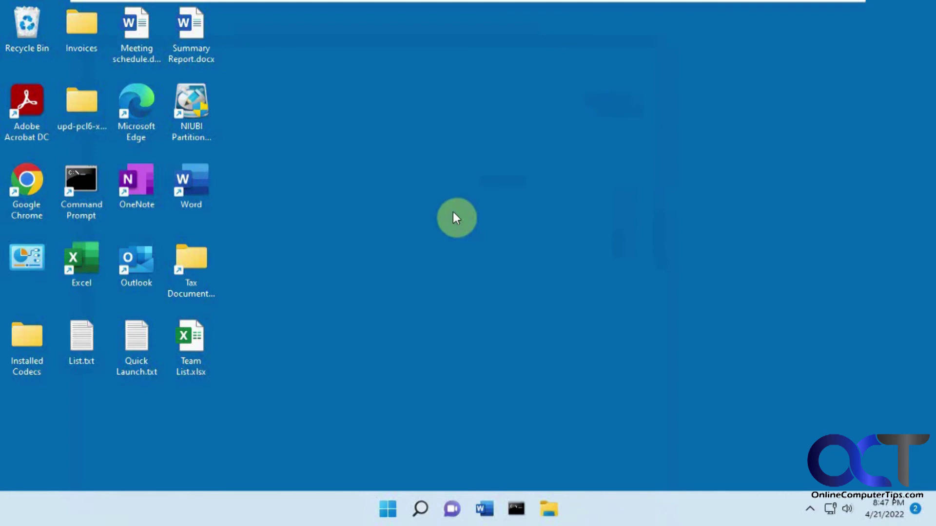
Step: Launch NIUBI Partition Editor from the desktop shortcut, allowing it through User Account Control
left_click(193, 124)
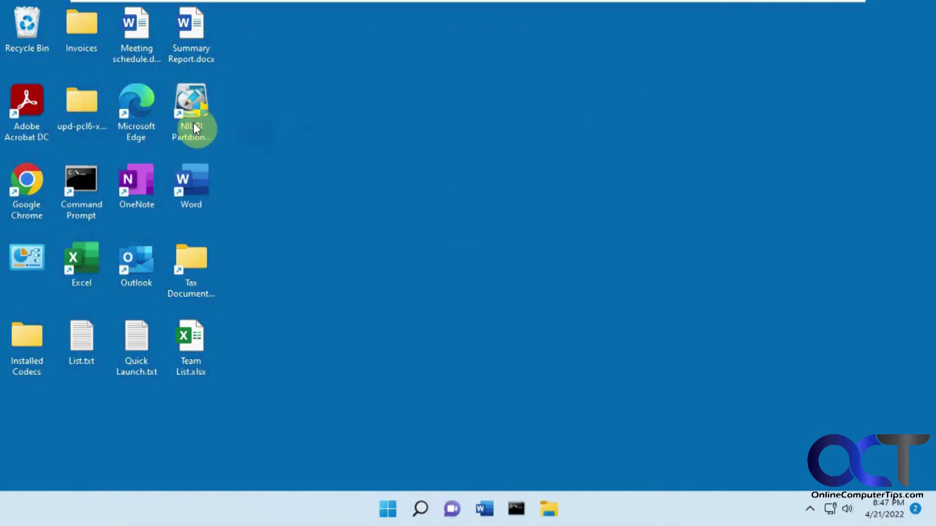
double_click(194, 126)
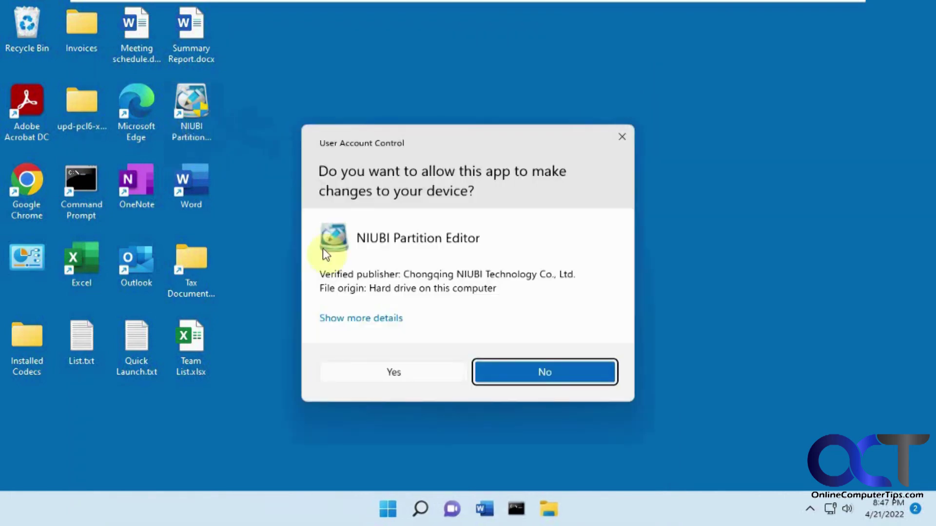
left_click(393, 373)
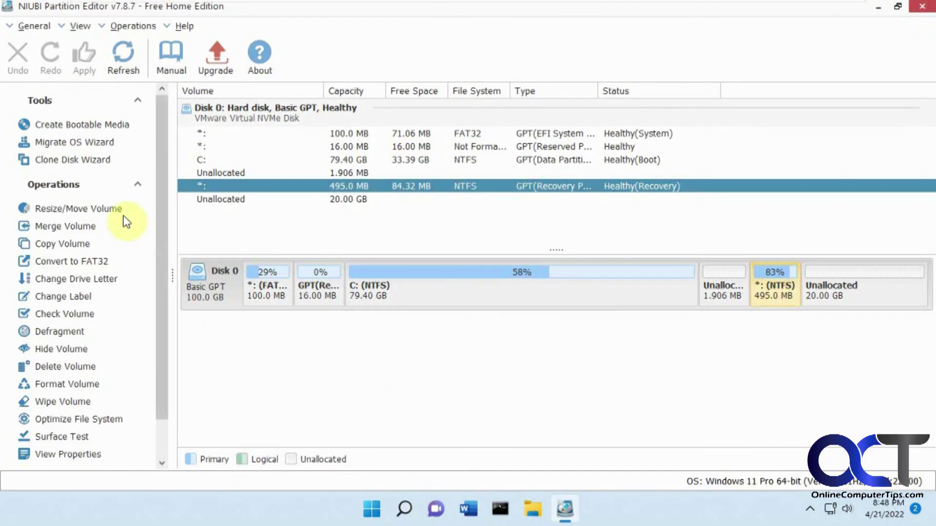
Step: Move the 495 MB recovery partition to the end of Disk 0 and apply the change
left_click(95, 211)
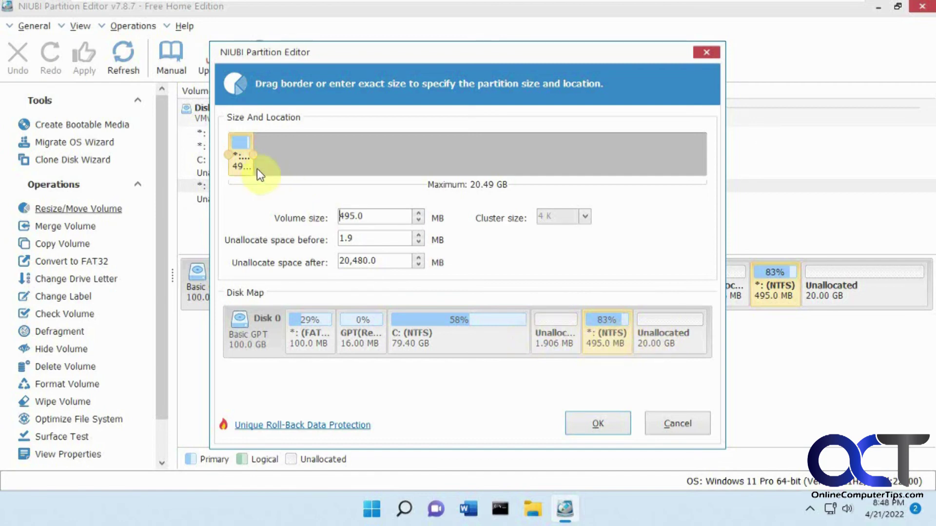
left_click_drag(240, 161, 694, 182)
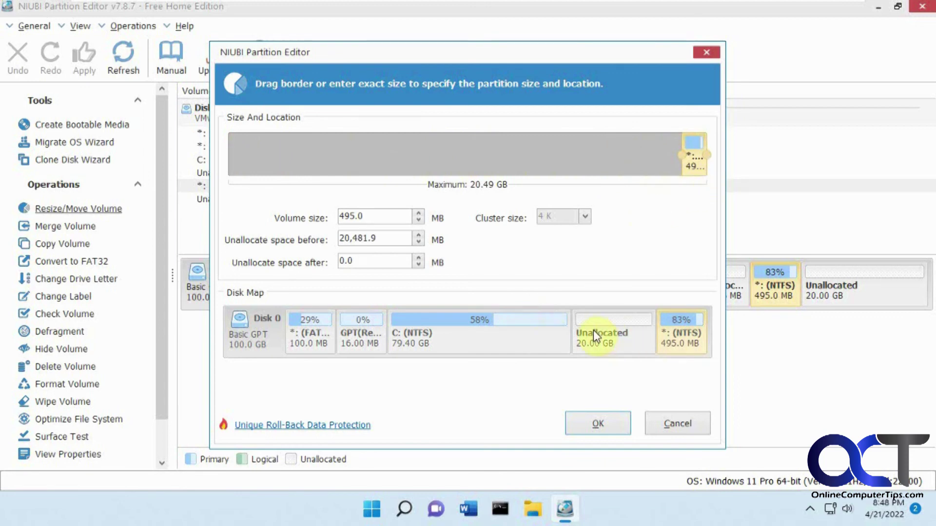
left_click(594, 424)
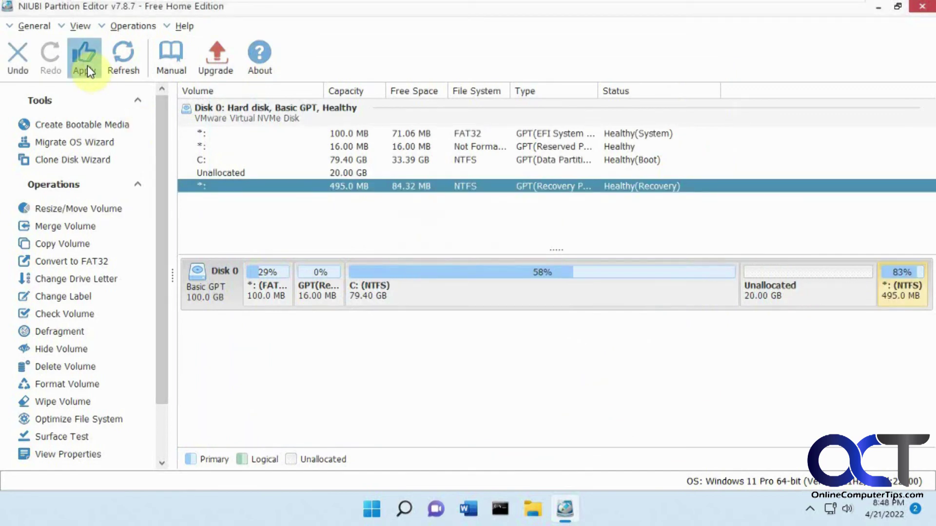
left_click(86, 66)
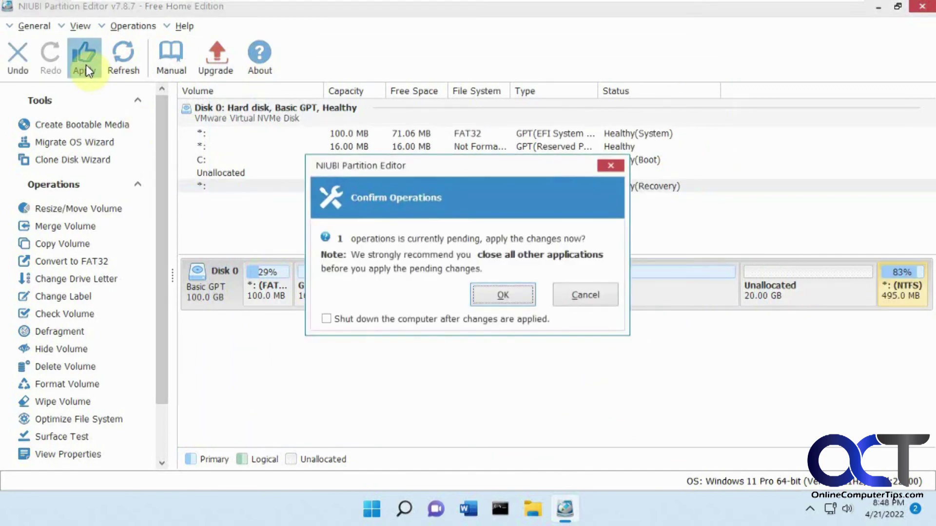
left_click(490, 291)
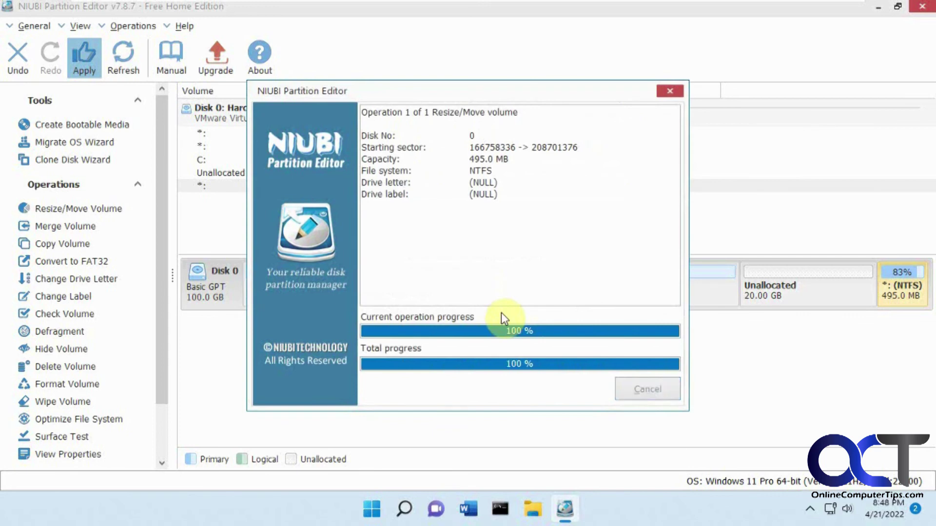
left_click(487, 278)
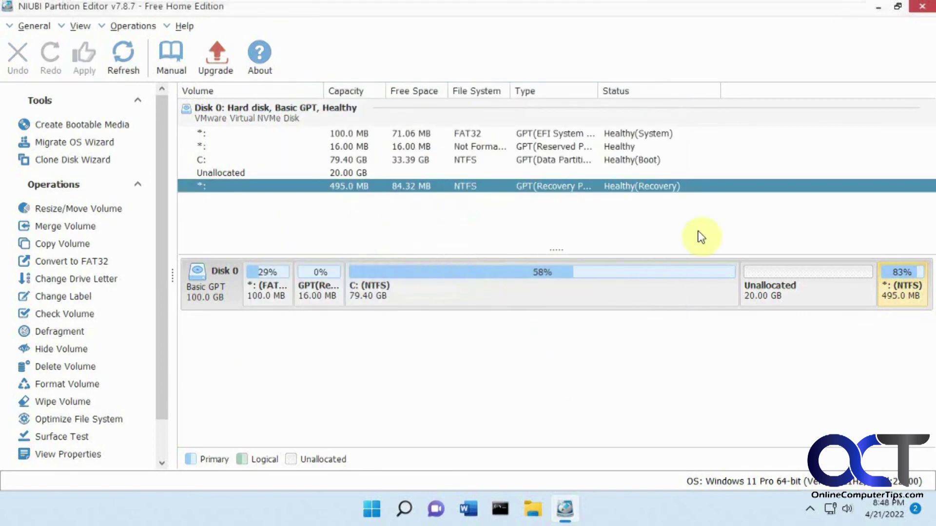
Step: Minimize NIUBI Partition Editor and open Disk Management from Windows search
left_click(881, 11)
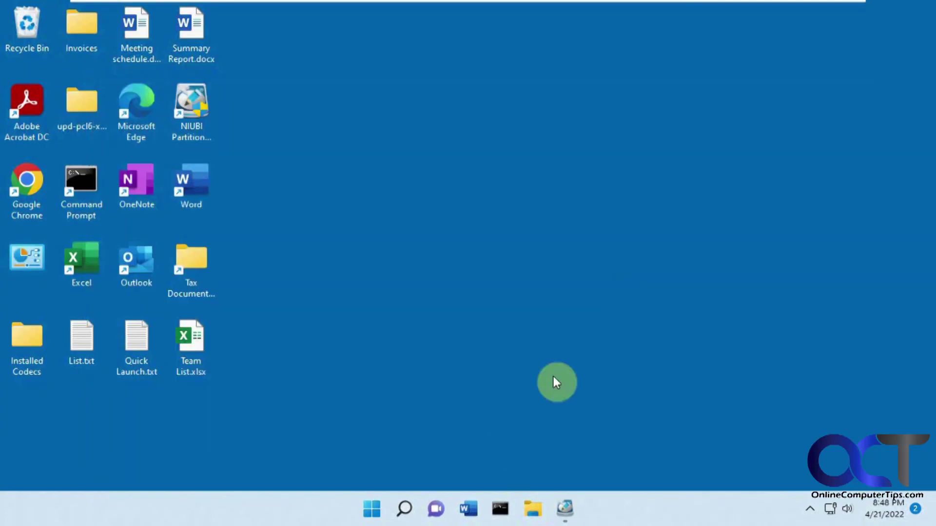
left_click(404, 509)
left_click(343, 292)
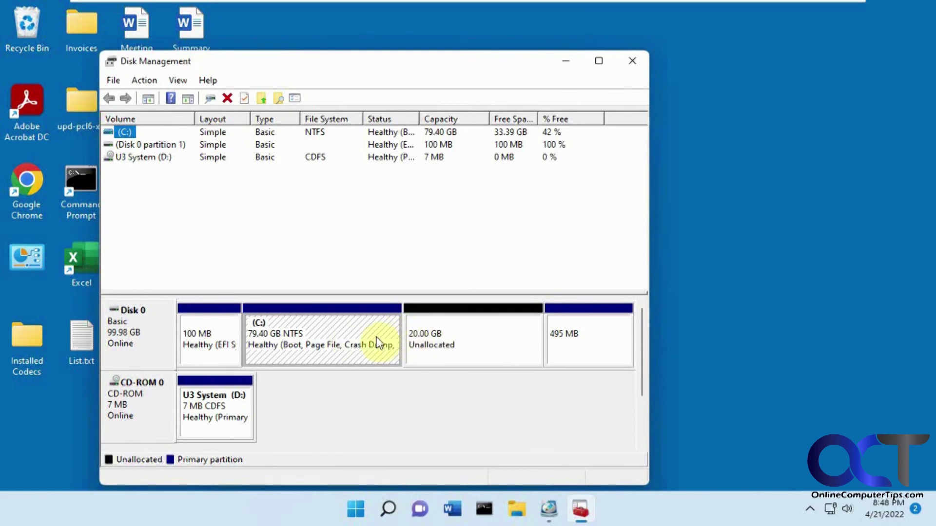
Step: Extend C: by the 20480 MB of unallocated space, growing it to 99.40 GB
right_click(345, 330)
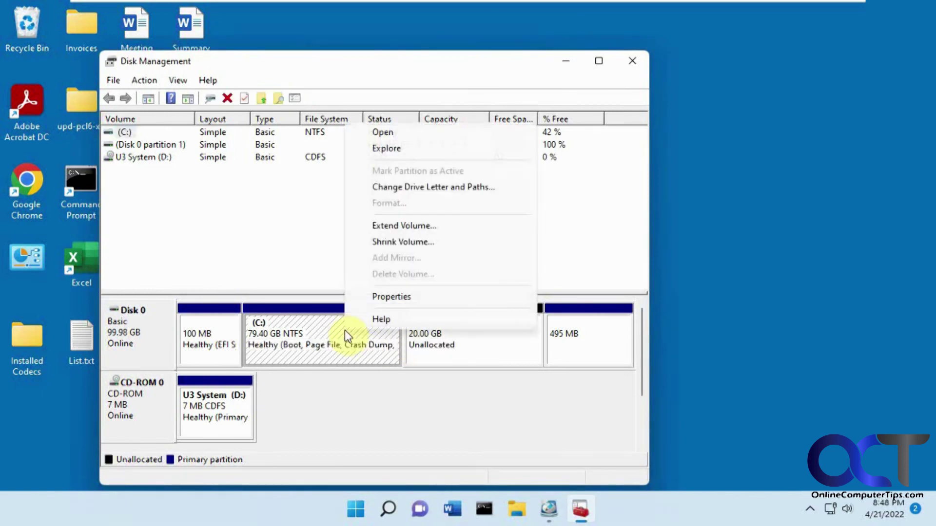
left_click(405, 226)
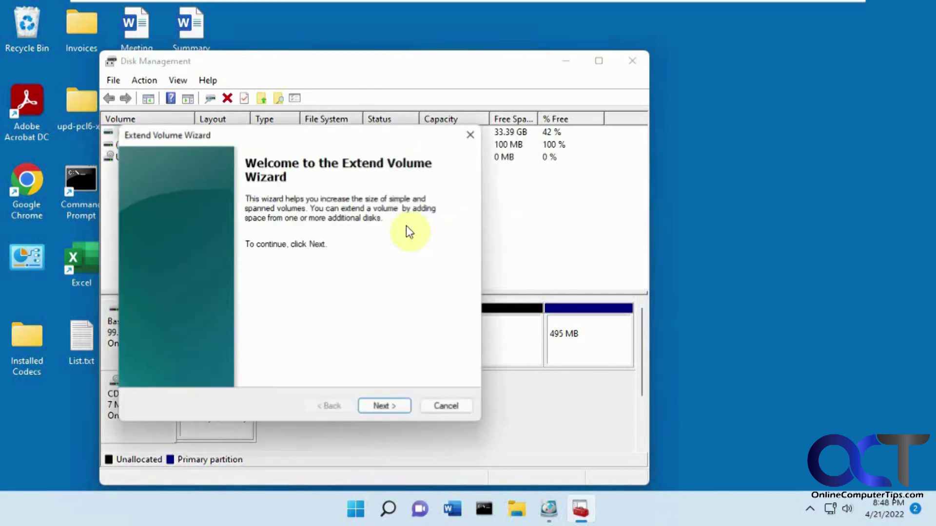
left_click(397, 406)
left_click(397, 405)
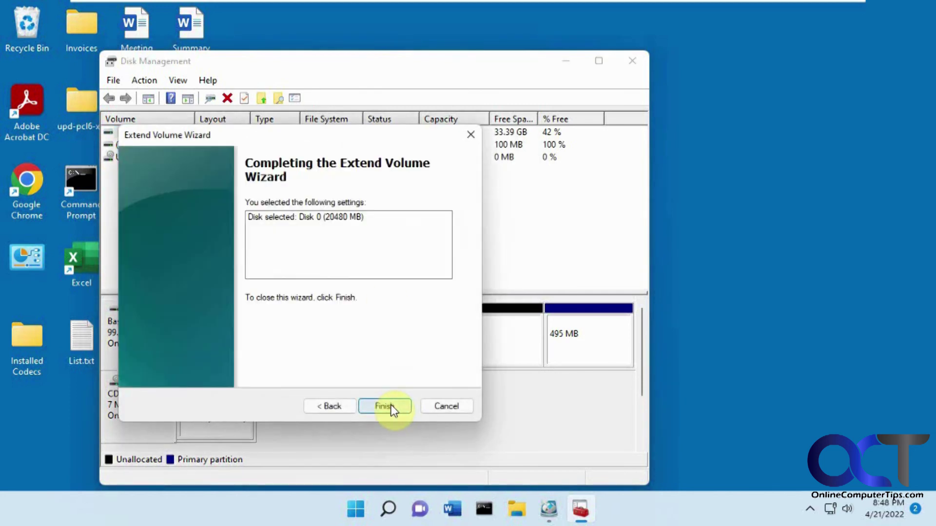
left_click(390, 405)
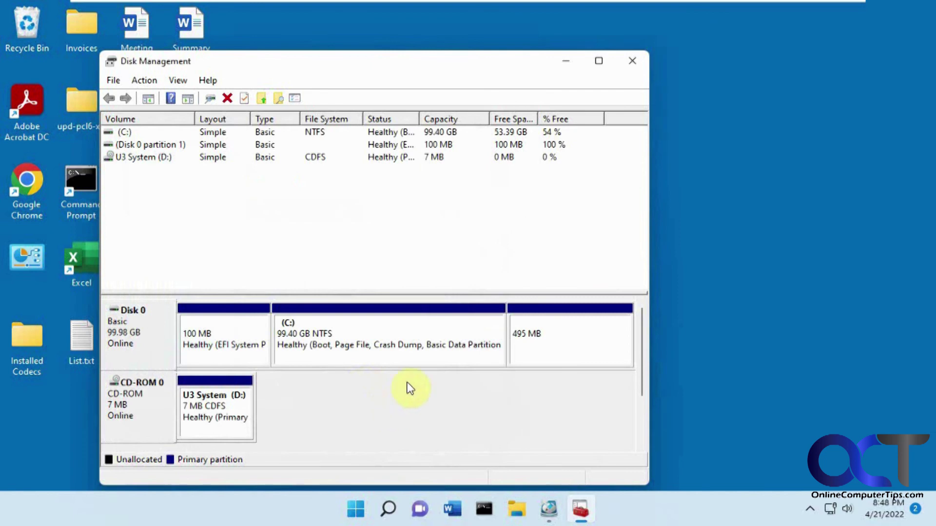
left_click(380, 355)
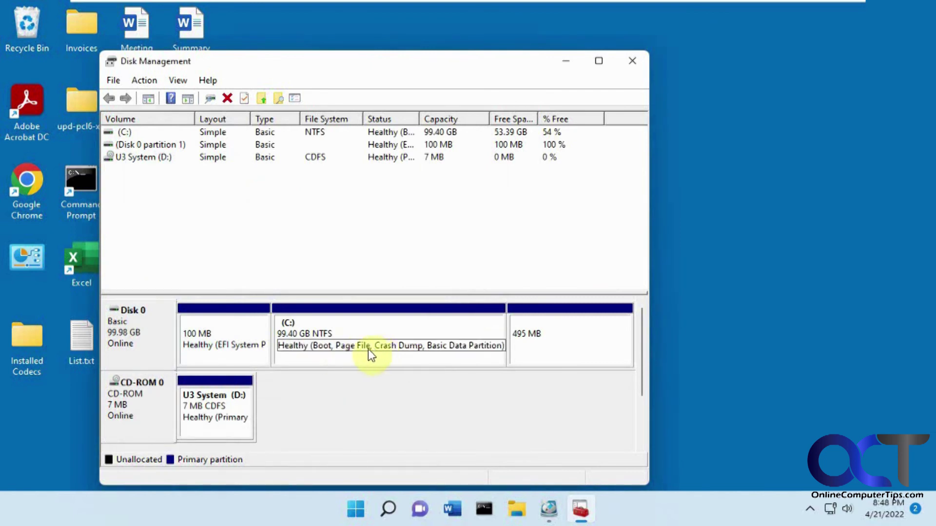
left_click_drag(385, 60, 571, 51)
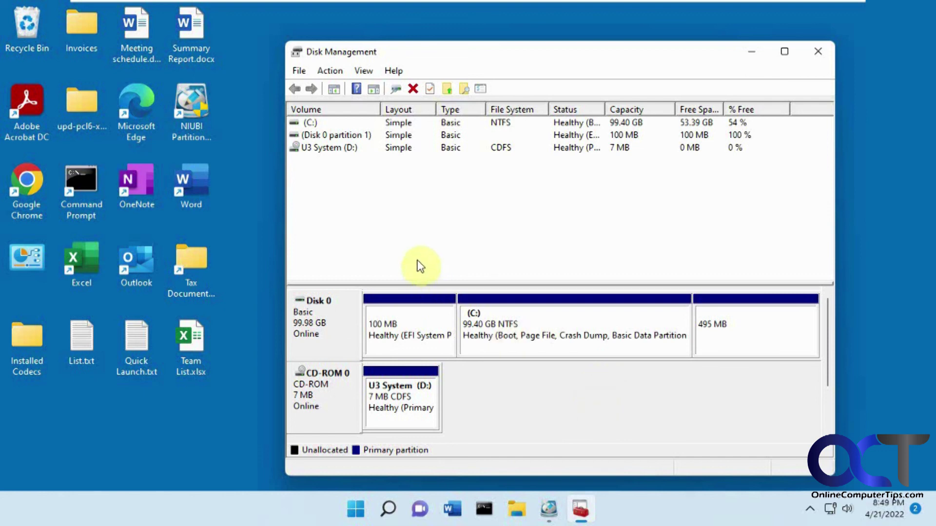
left_click(195, 132)
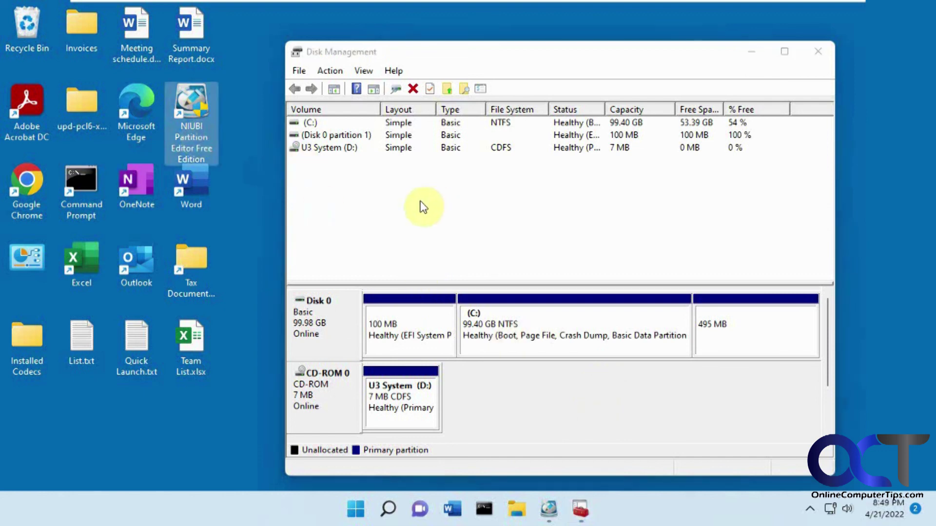